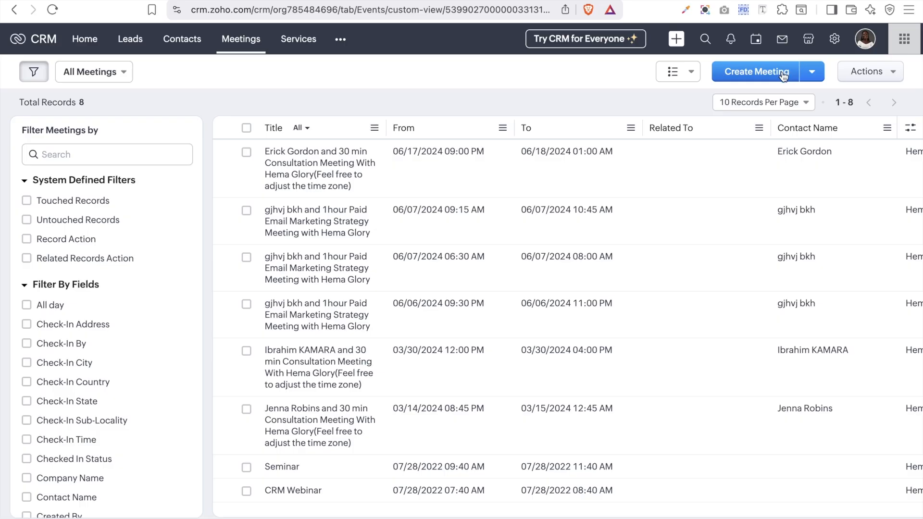
Step: Start a new meeting with the Online venue, then leave the form for the meeting preferences
left_click(783, 76)
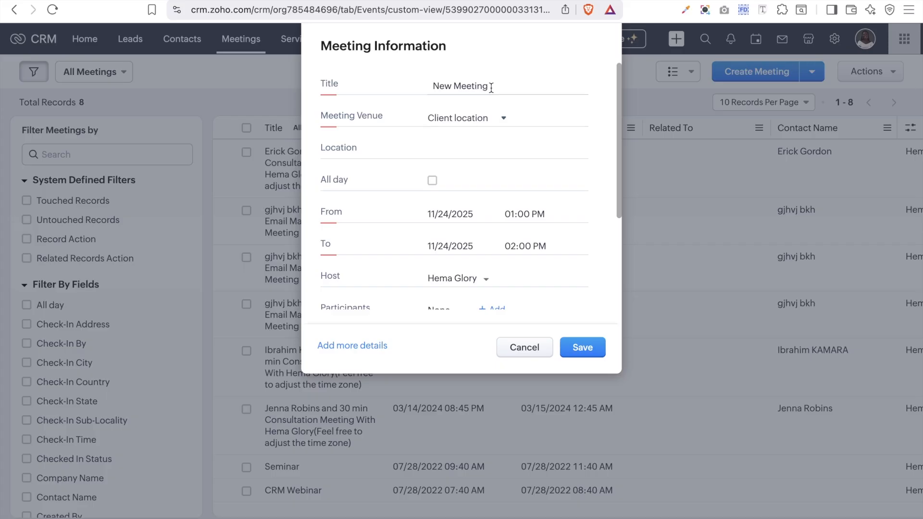
left_click(468, 119)
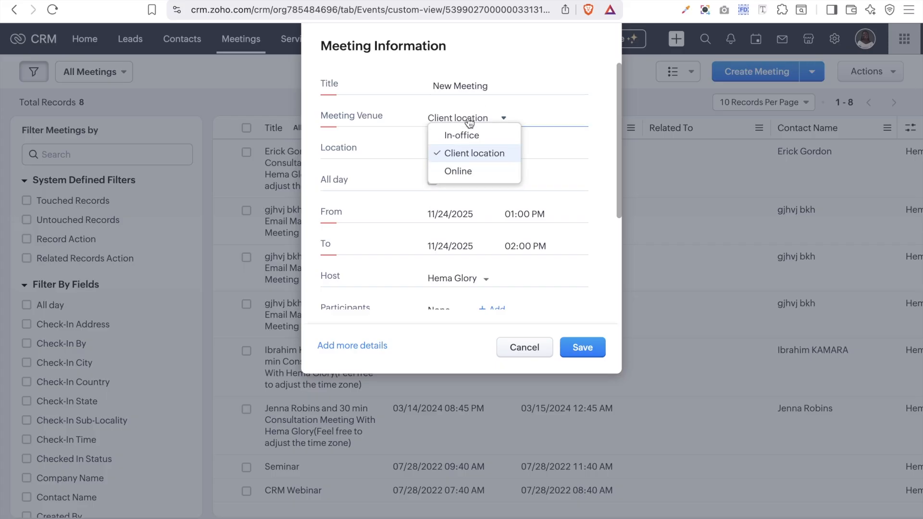
left_click(465, 174)
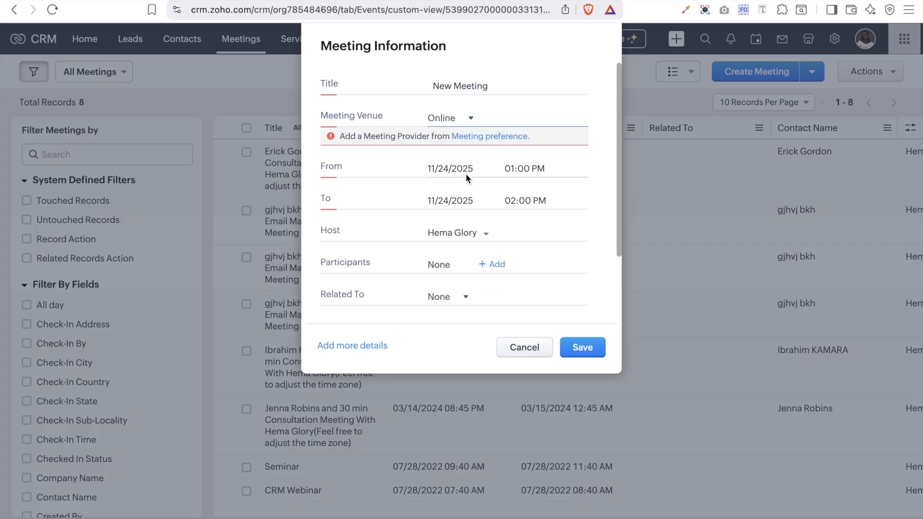
left_click(467, 119)
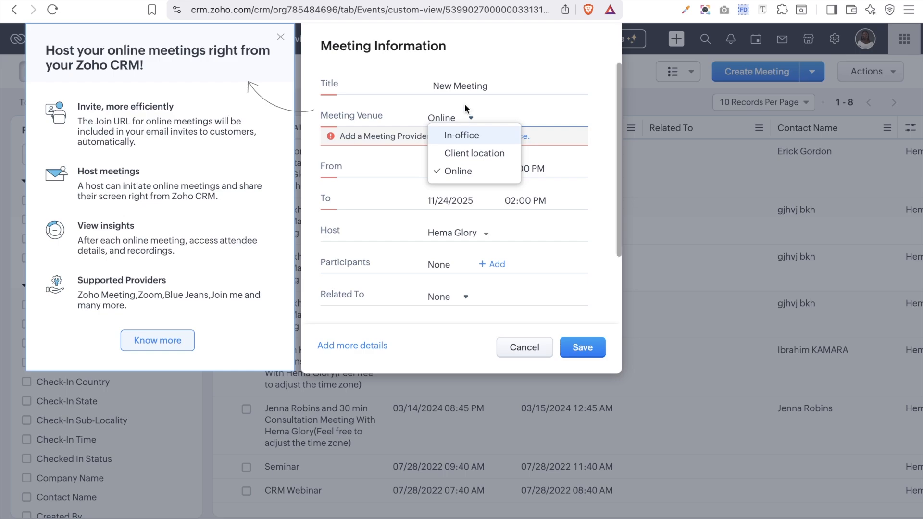
left_click(386, 88)
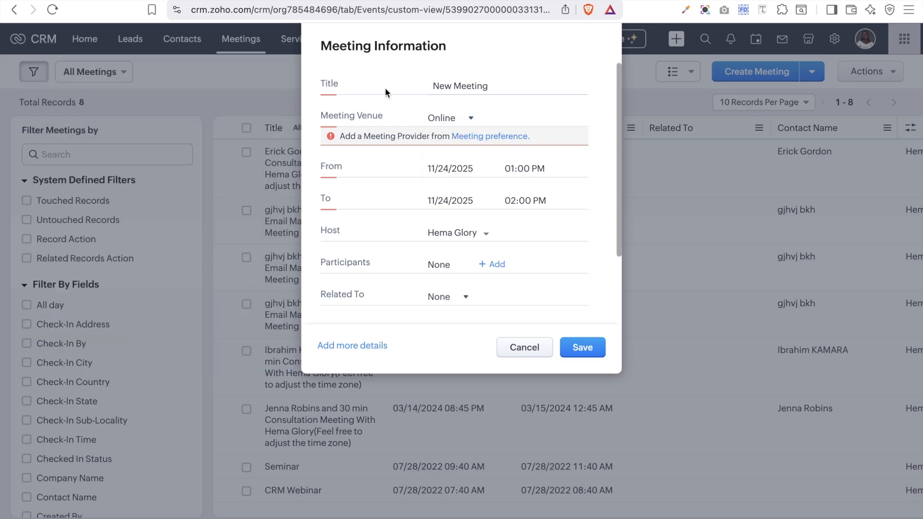
left_click(465, 136)
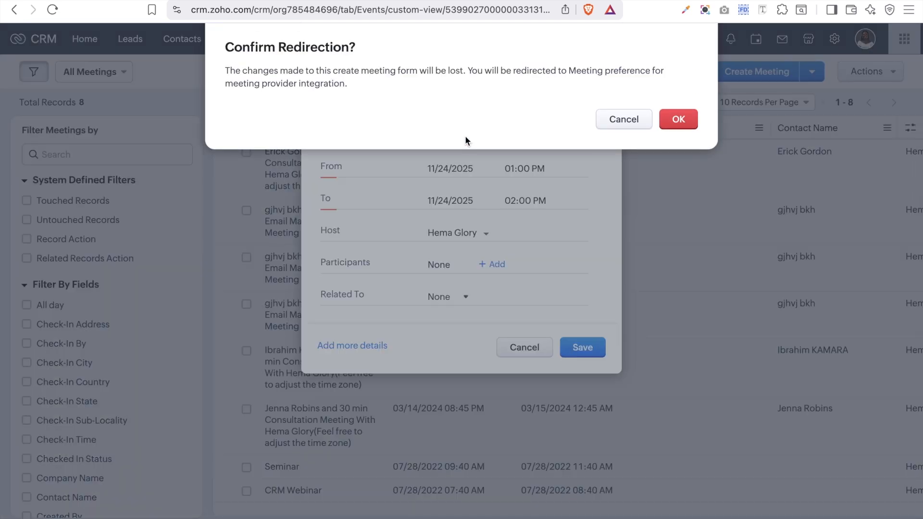
left_click(693, 120)
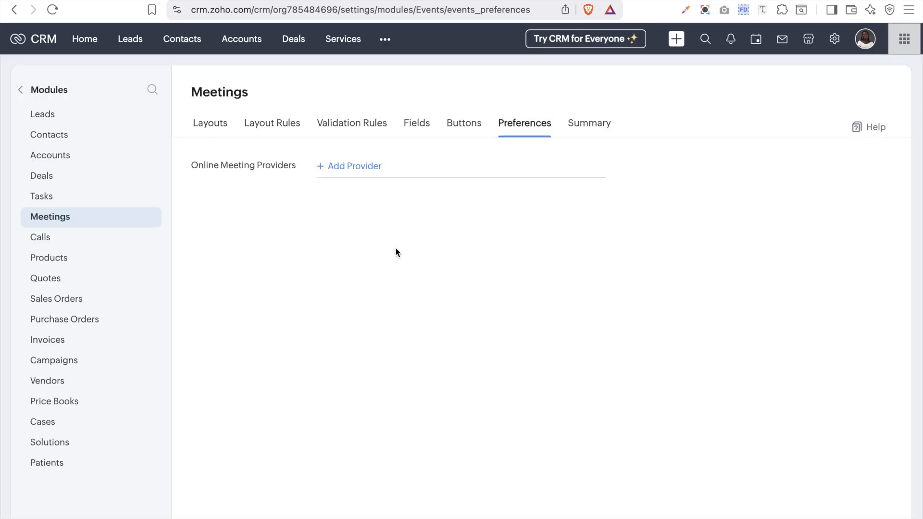
Step: Browse the available online meeting providers and add Zoho Meeting as the provider
left_click(353, 166)
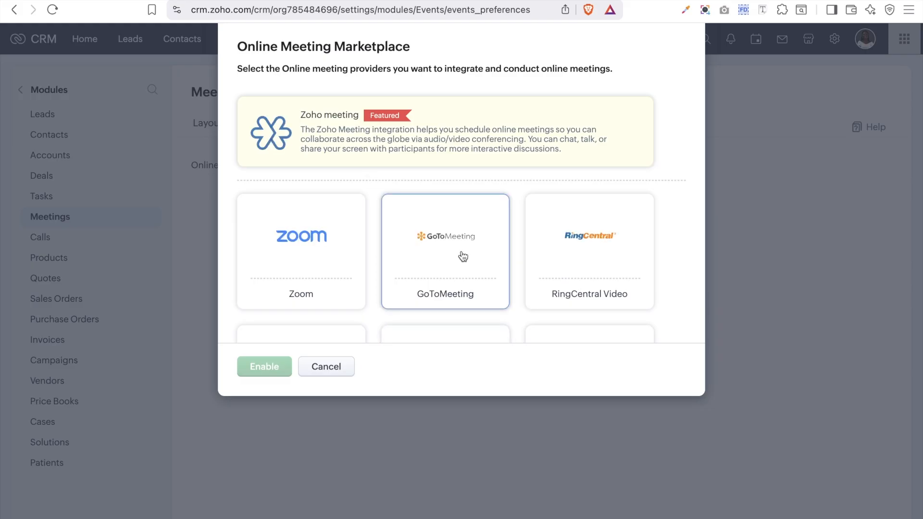
scroll(461, 255, "down", 5)
scroll(461, 255, "up", 5)
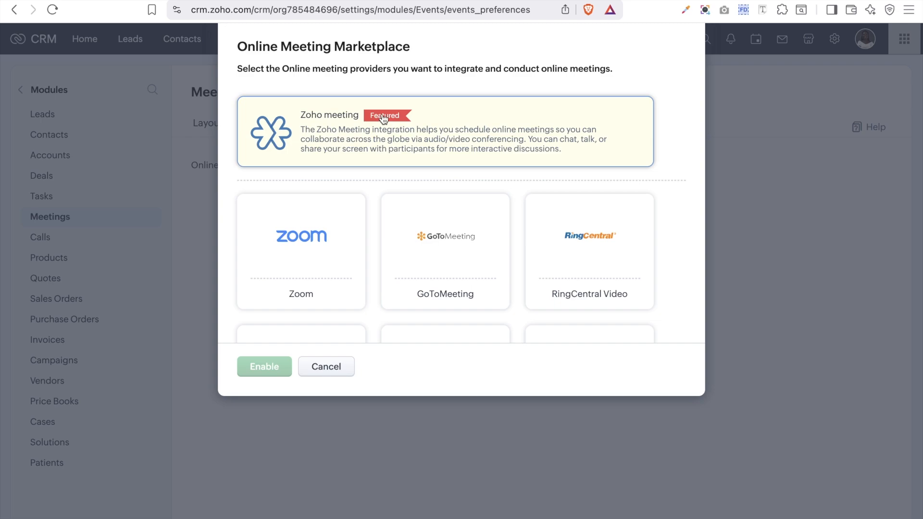
left_click(383, 119)
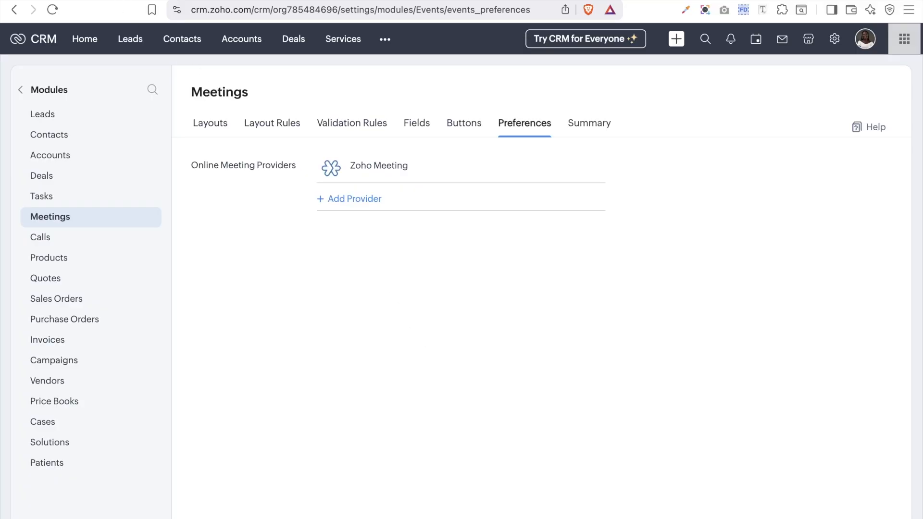
Step: Return to the meetings list and create a new meeting with venue Online and provider Zoho Meeting
left_click(15, 9)
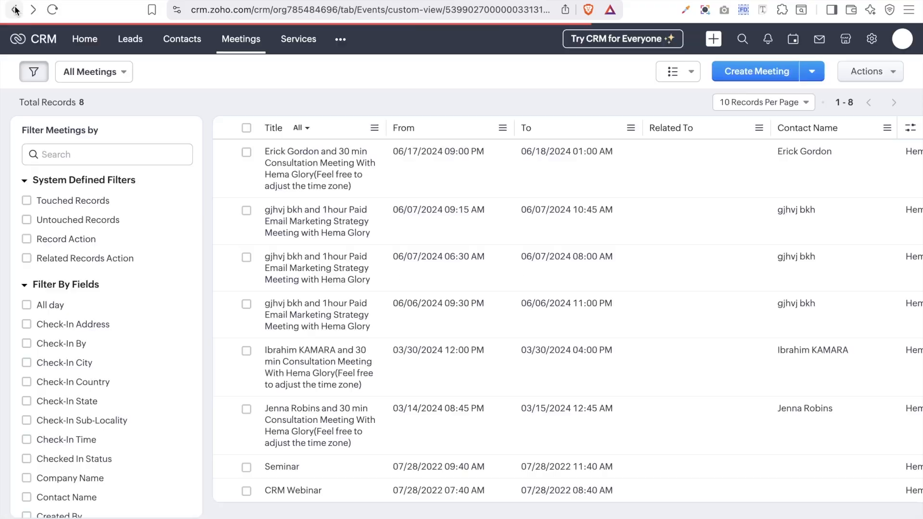
left_click(756, 72)
left_click(473, 119)
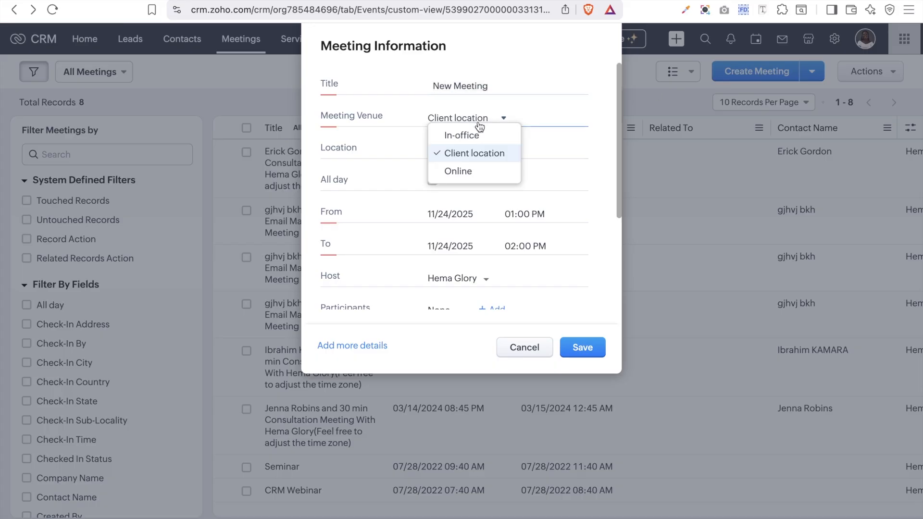
left_click(461, 172)
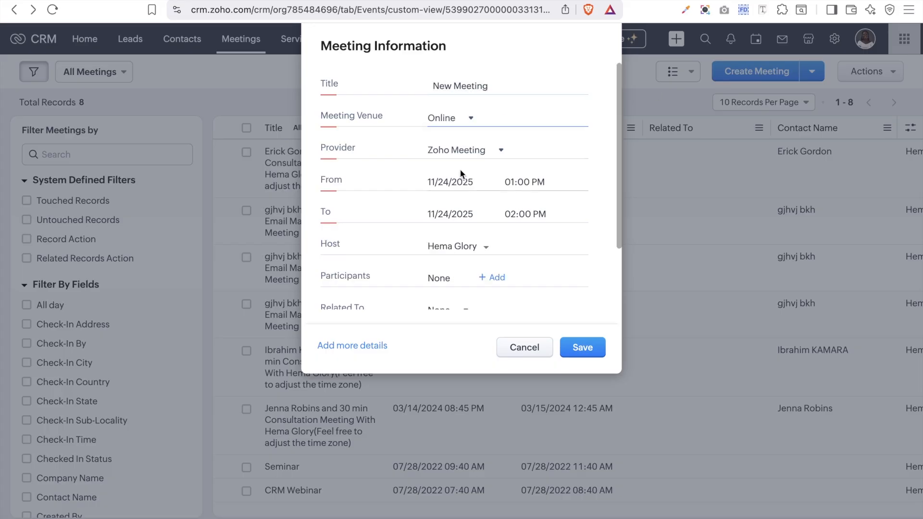
left_click(478, 154)
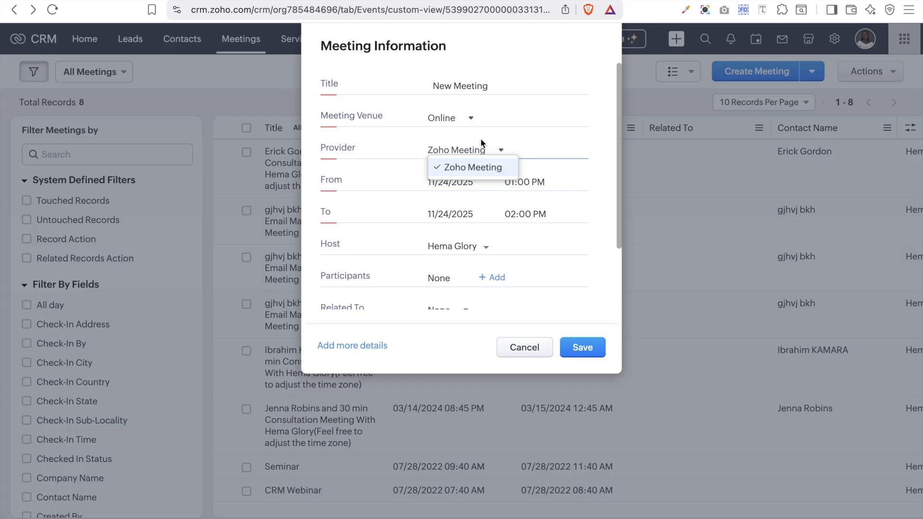
left_click(490, 168)
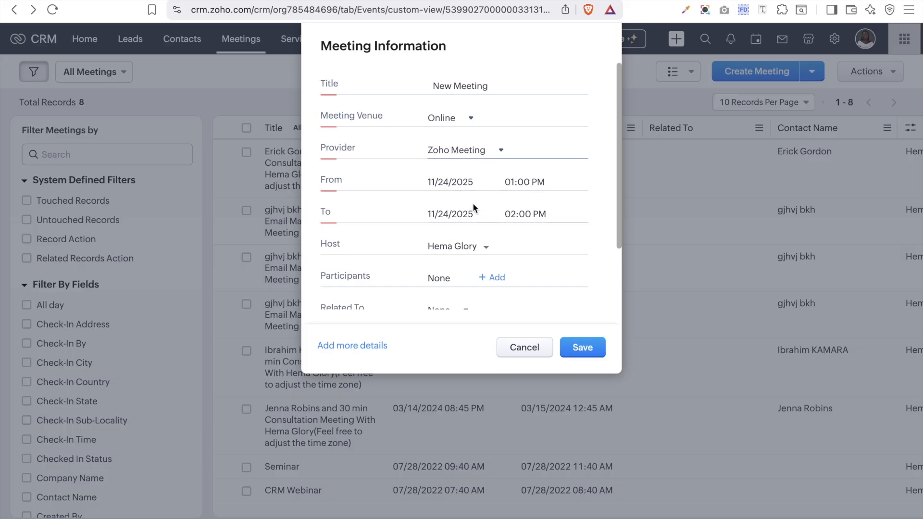
Step: Set the meeting's start date to 11/25/2025 and select the listed user as host
left_click(457, 182)
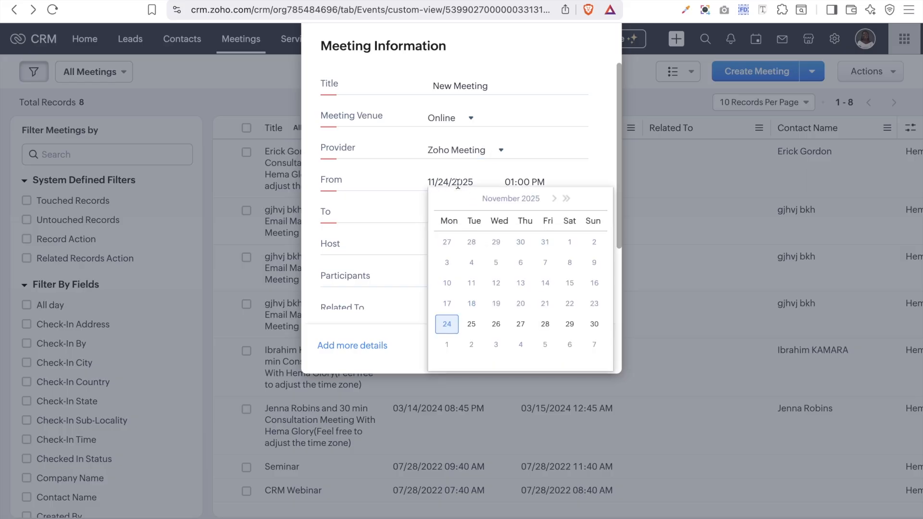
left_click(472, 324)
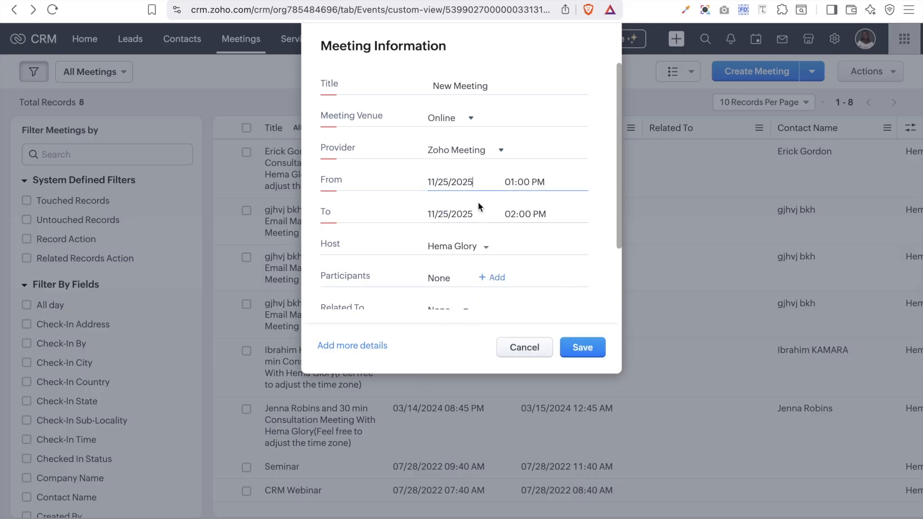
left_click(518, 182)
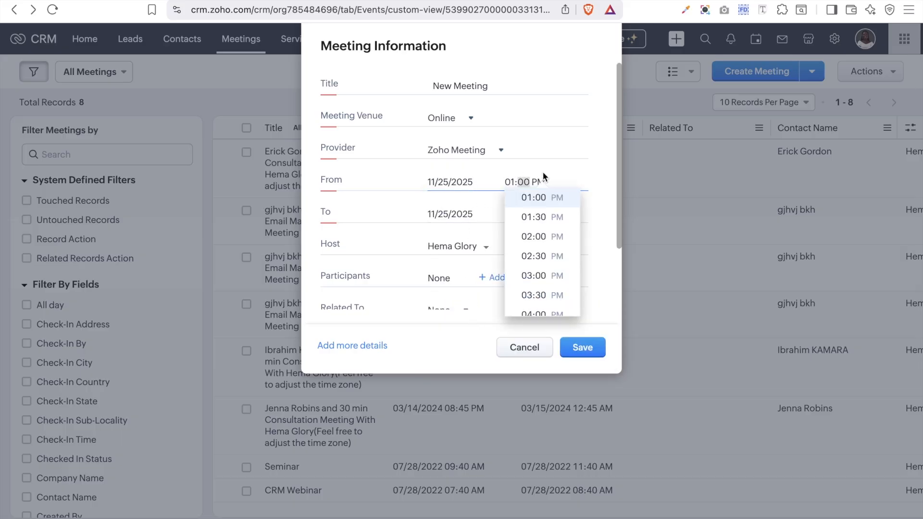
left_click(598, 133)
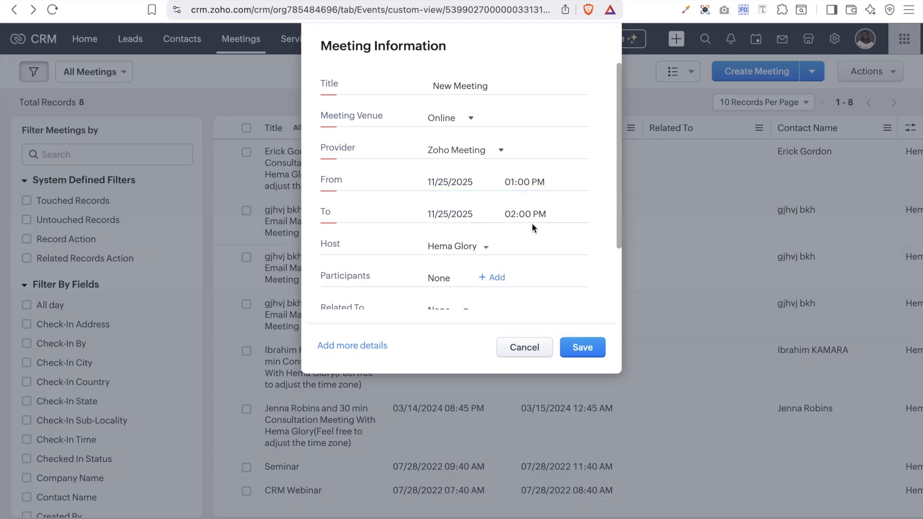
left_click(463, 251)
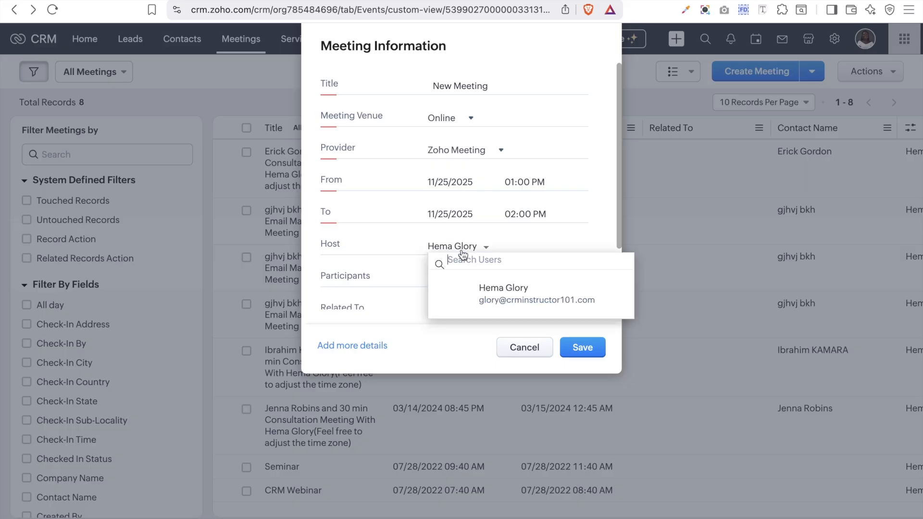
left_click(444, 291)
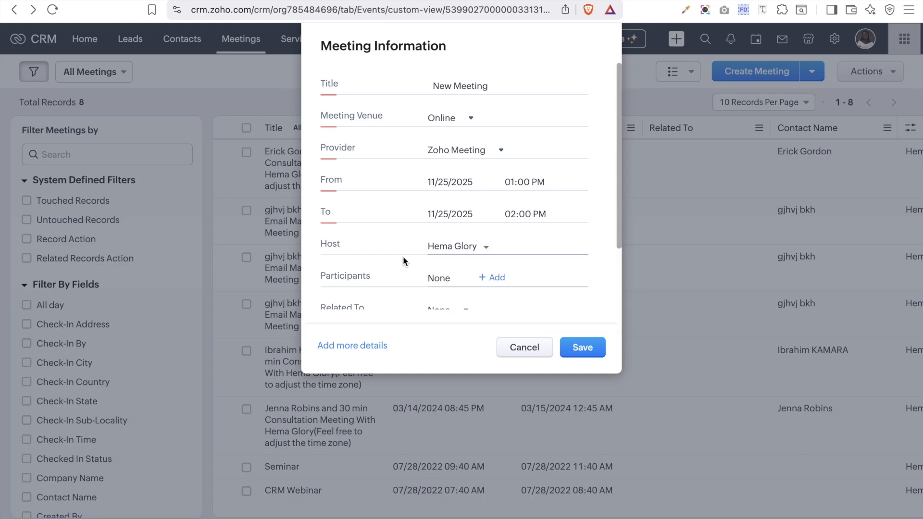
Step: Search the contacts by name and add the matching contact as a meeting participant
scroll(489, 276, "down", 3)
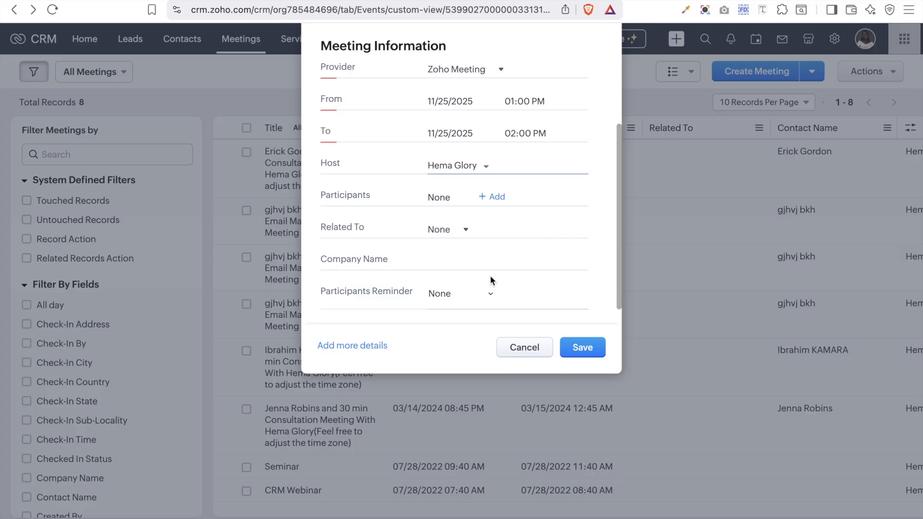
left_click(487, 198)
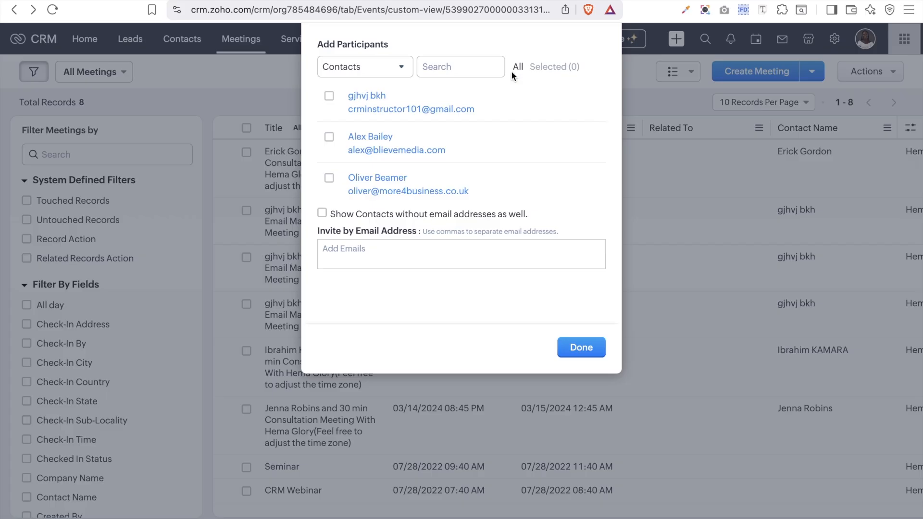
left_click(380, 75)
left_click(364, 88)
left_click(365, 73)
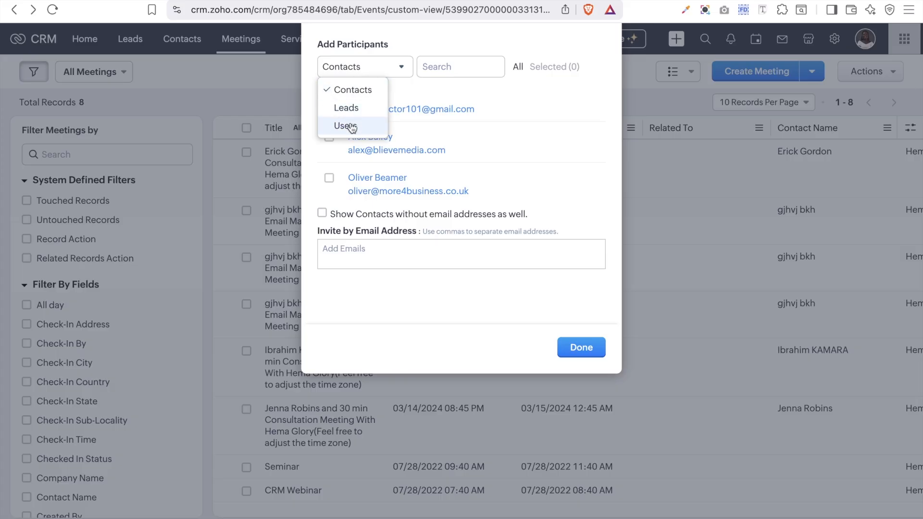
left_click(454, 67)
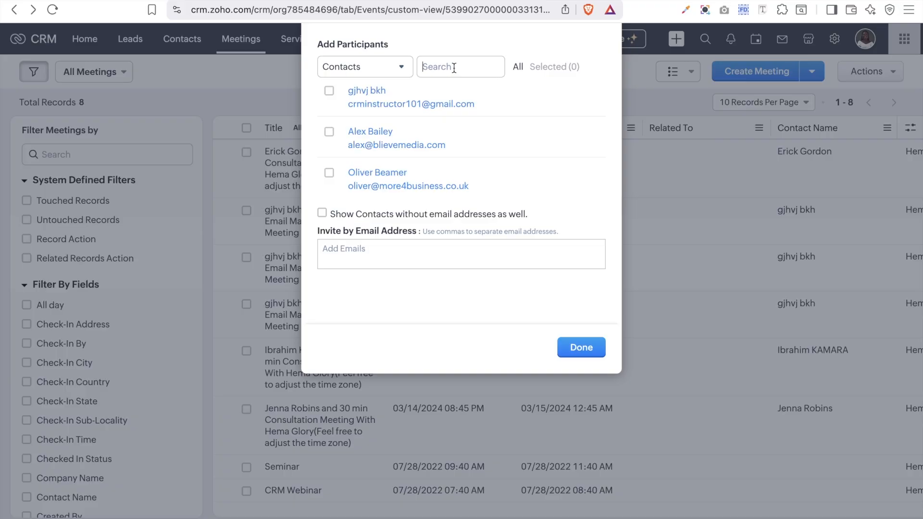
type("p")
key("BackSpace")
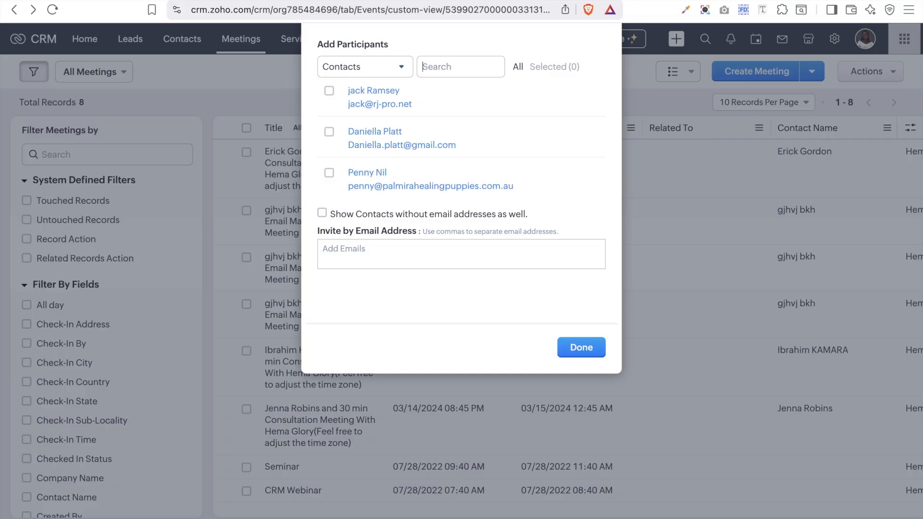
type("hema")
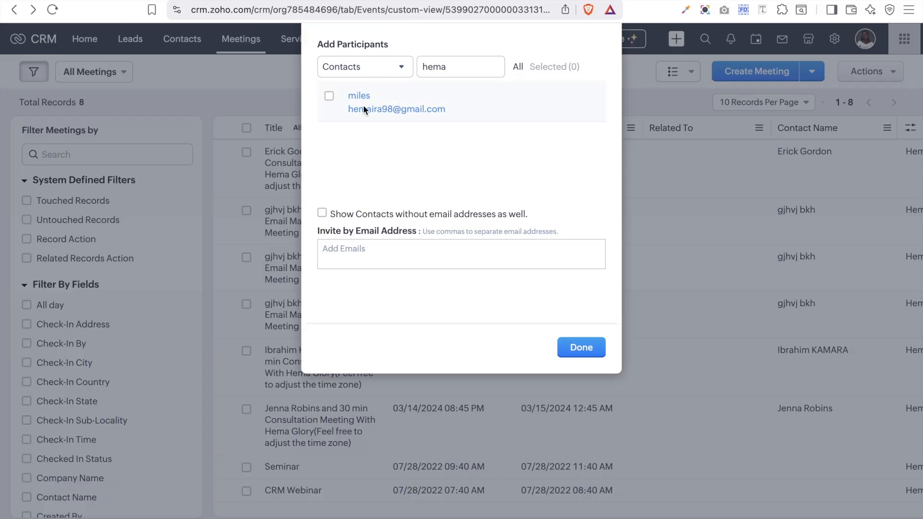
left_click(330, 97)
left_click(581, 348)
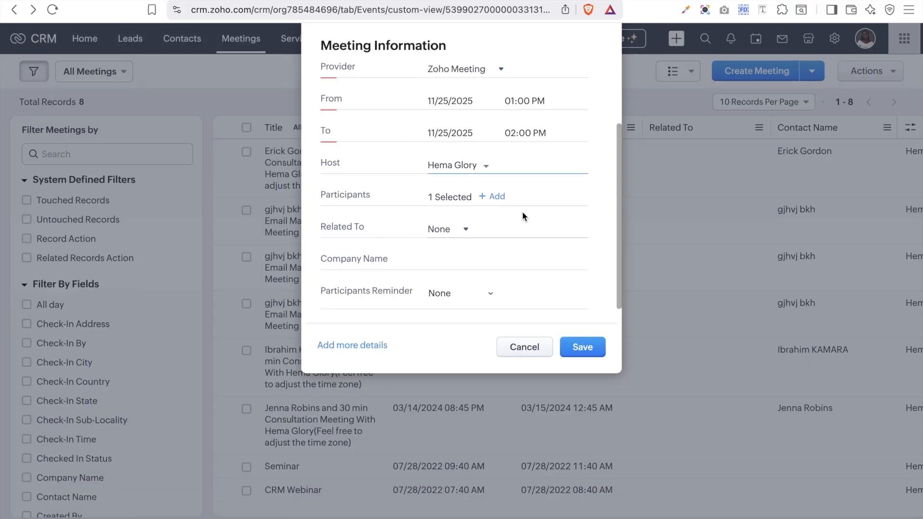
Step: Relate the meeting to Others and choose Trilogy solutions as its account
left_click(454, 230)
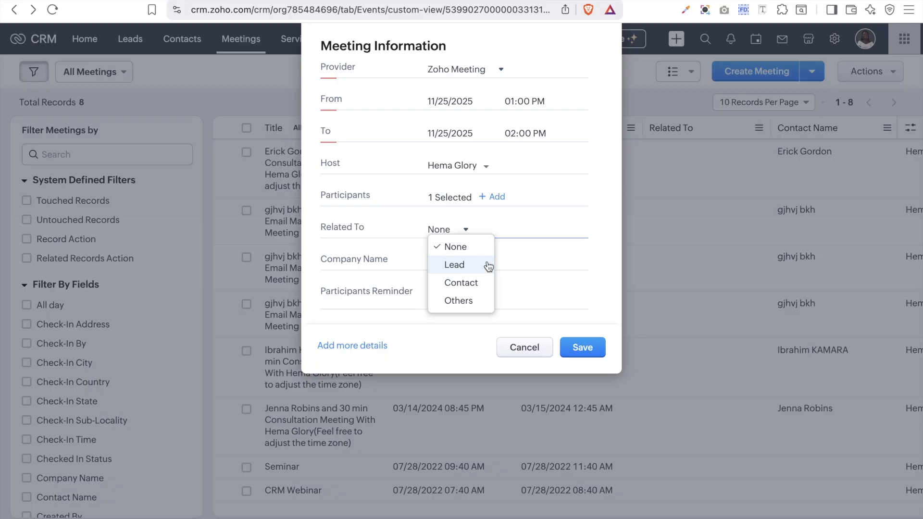
left_click(459, 301)
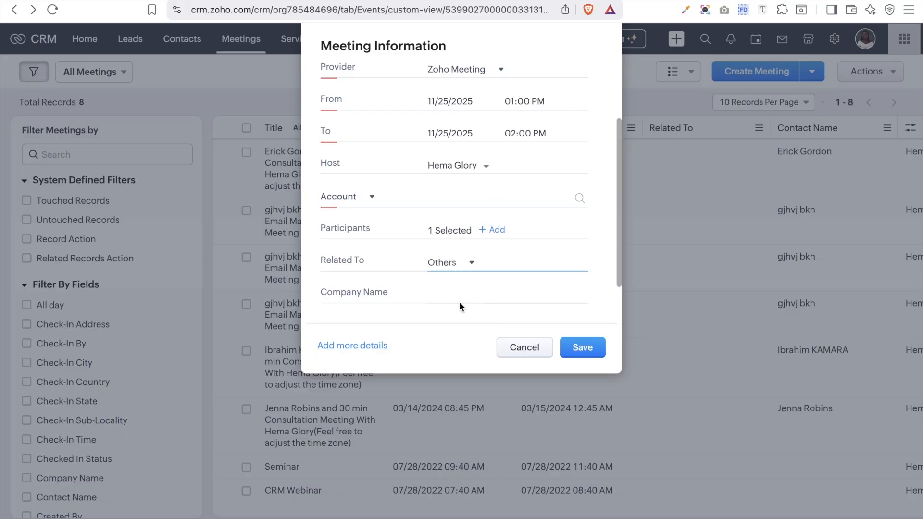
left_click(372, 201)
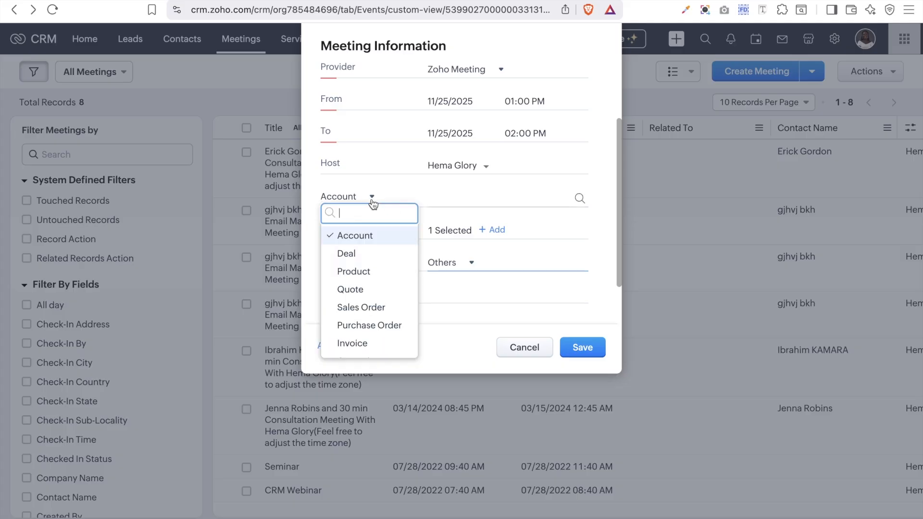
left_click(437, 212)
left_click(464, 199)
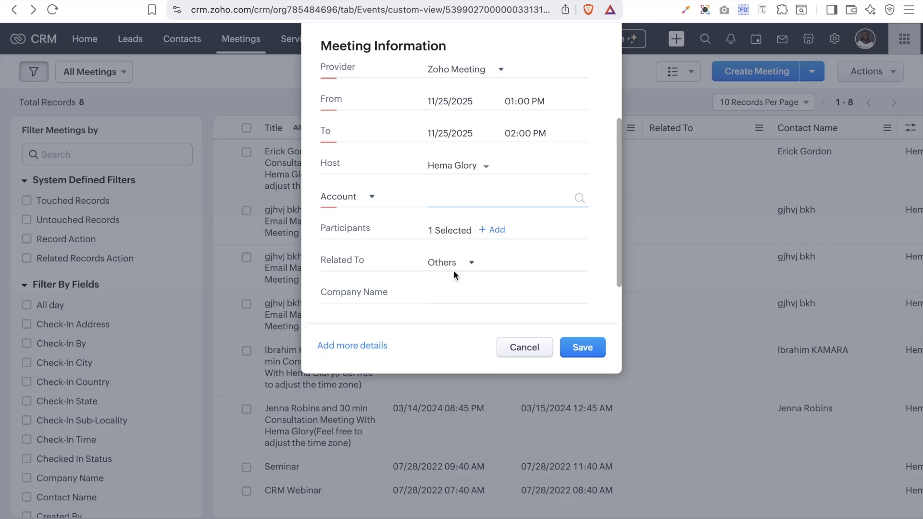
left_click(511, 198)
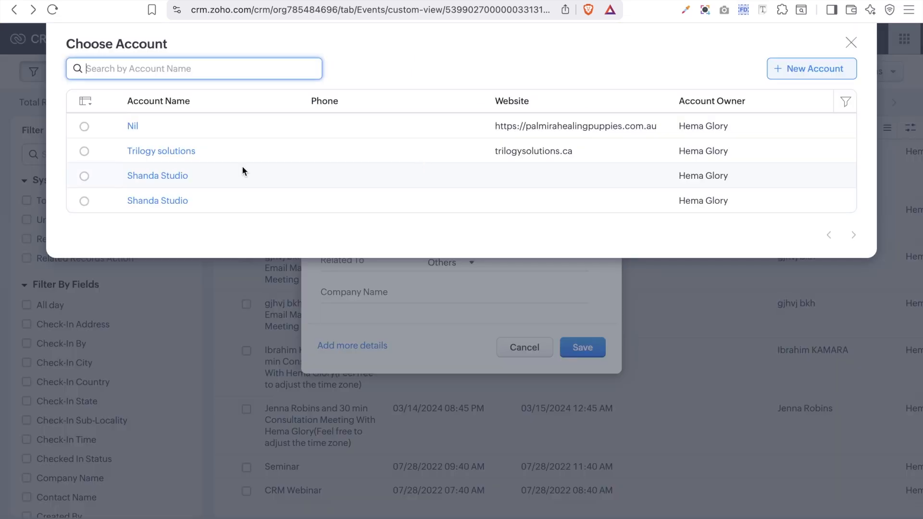
left_click(166, 152)
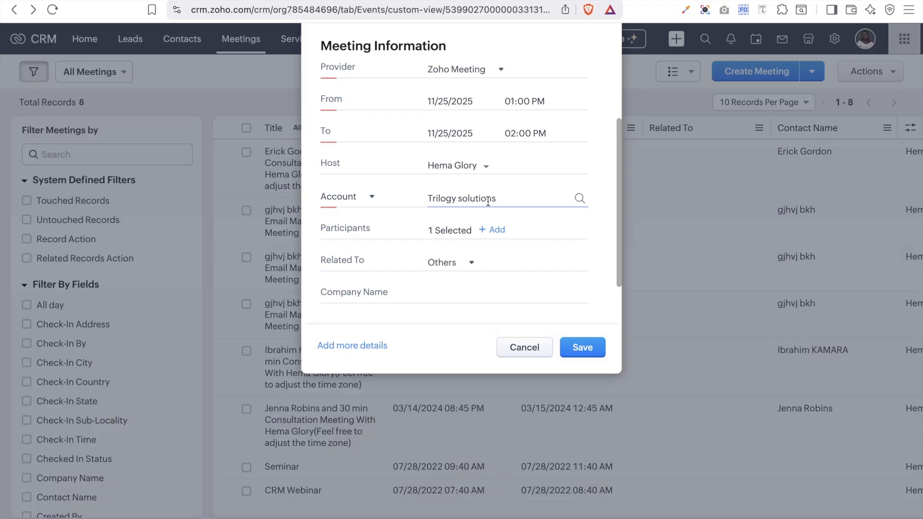
Step: Set the participants reminder to 30 minutes before and expand the meeting form to show its additional details
scroll(487, 200, "down", 1)
left_click(455, 259)
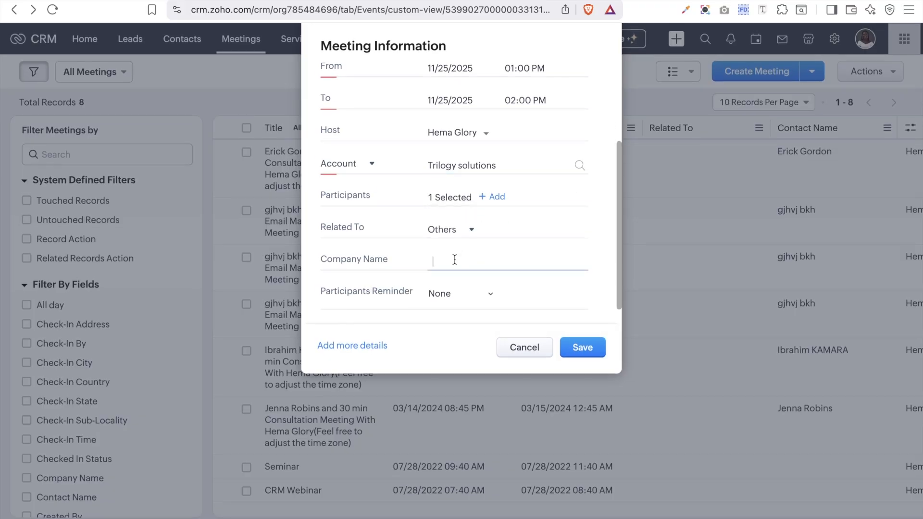
left_click(443, 306)
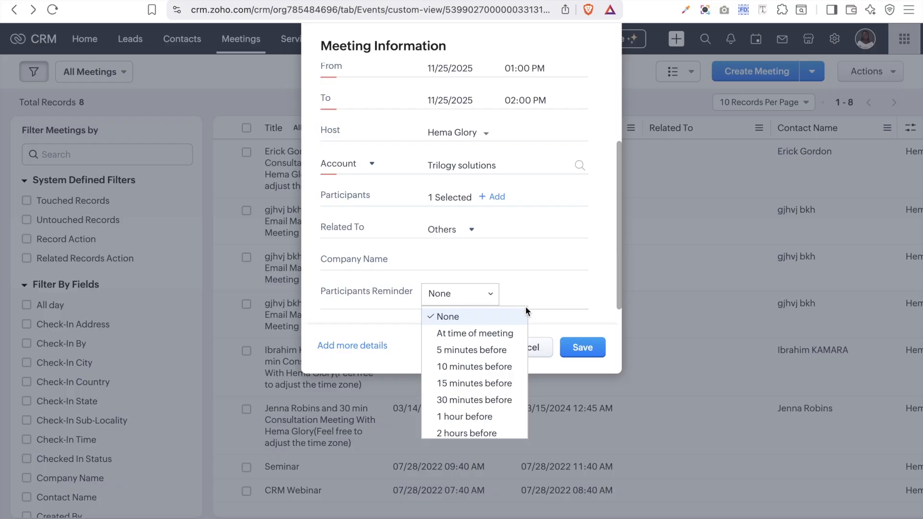
left_click(453, 399)
left_click(353, 347)
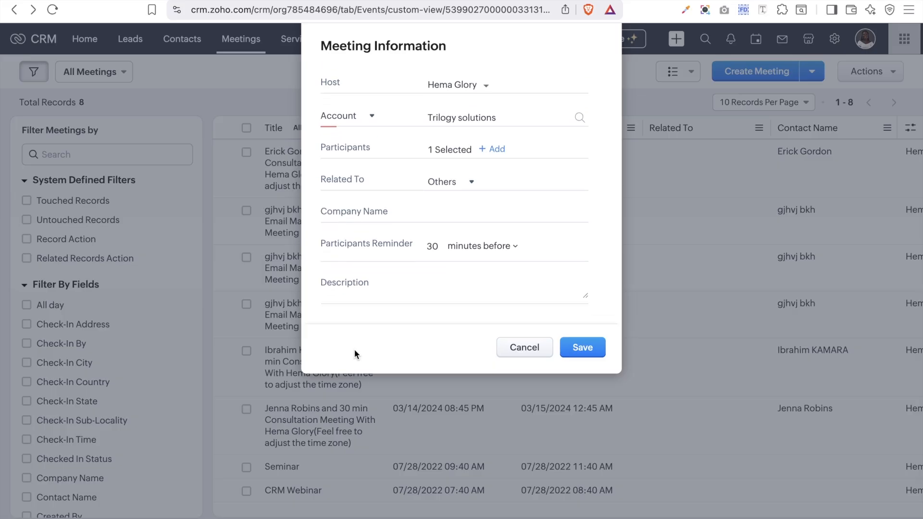
left_click(488, 224)
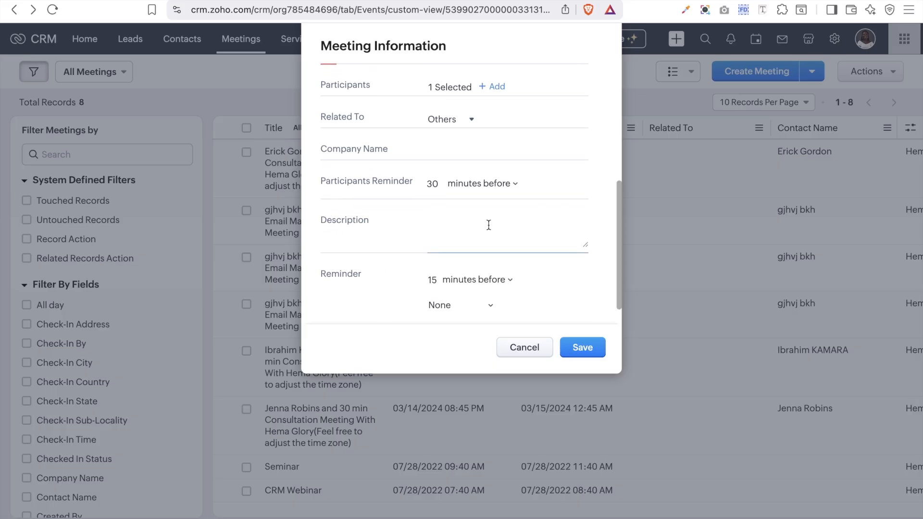
scroll(475, 304, "down", 1)
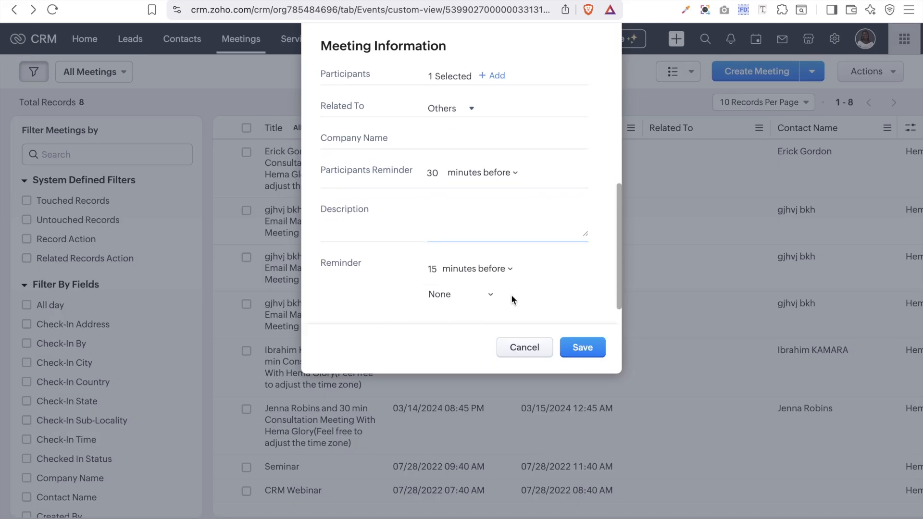
Step: Save the meeting with invitations sent to its guests, and open the New Meeting record
left_click(582, 349)
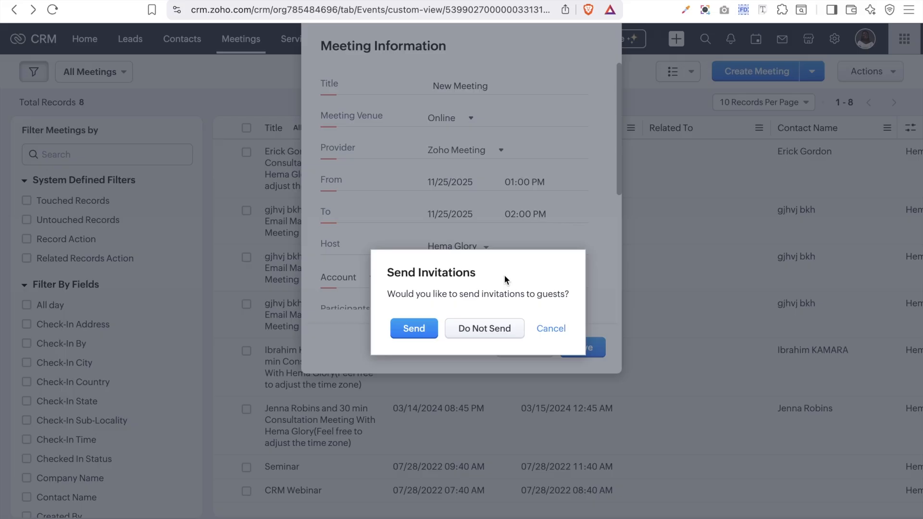
left_click(416, 340)
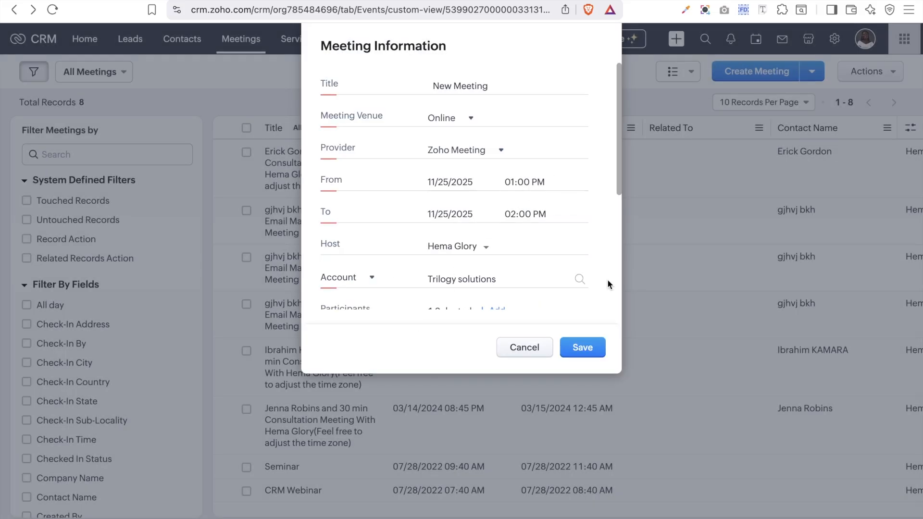
left_click(589, 339)
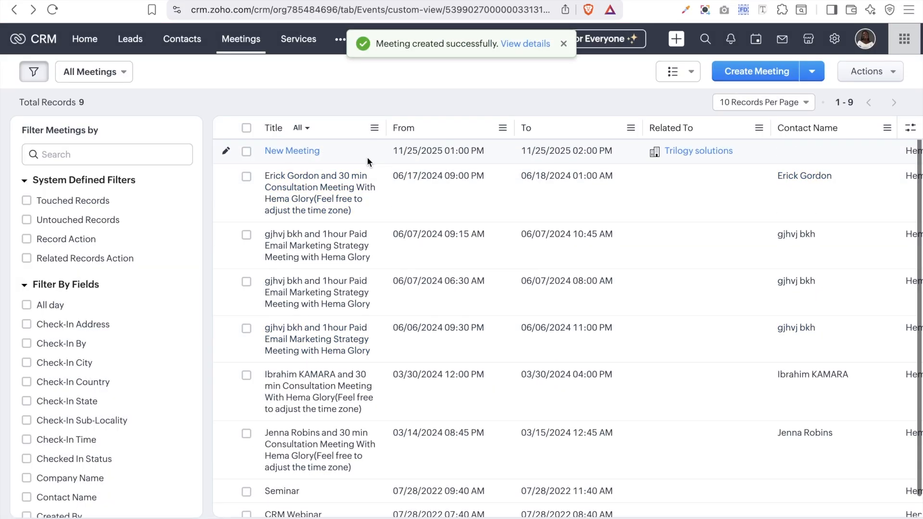
left_click(298, 152)
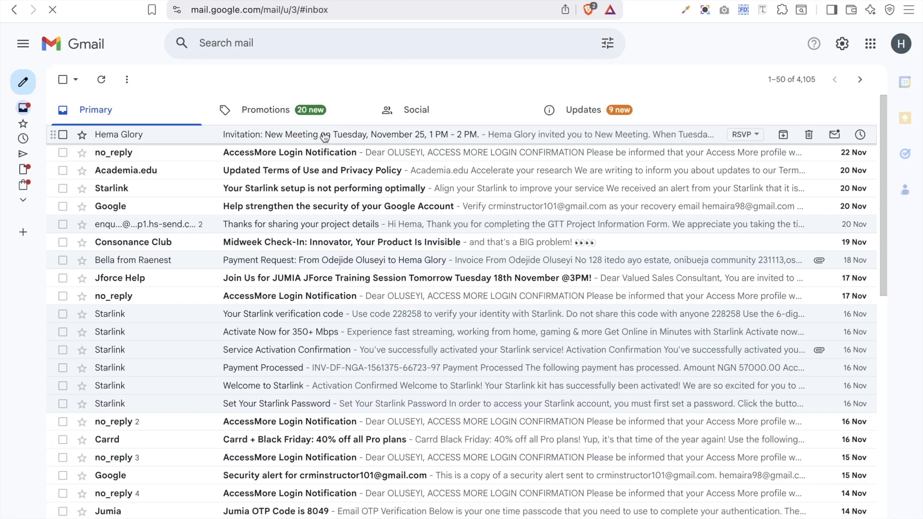
Step: In the Gmail inbox, open the New Meeting invitation email and respond Yes to the invitation
left_click(325, 132)
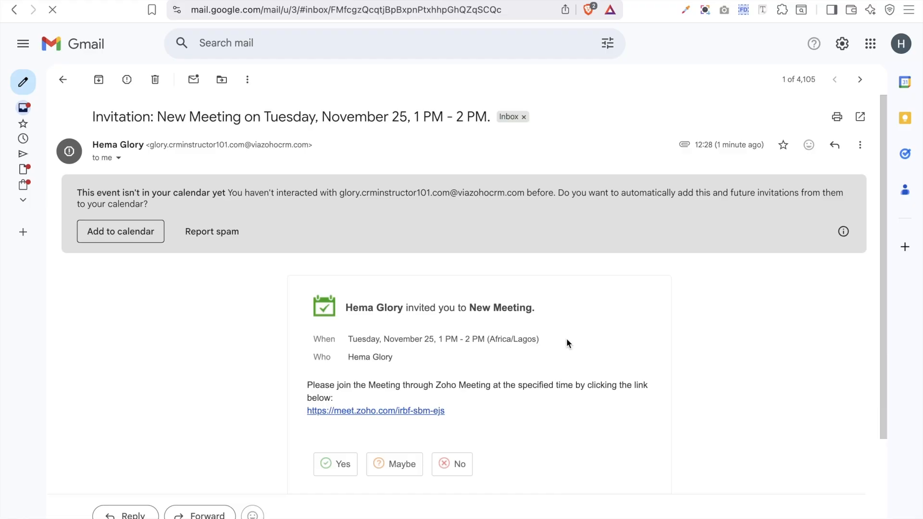
scroll(566, 338, "down", 2)
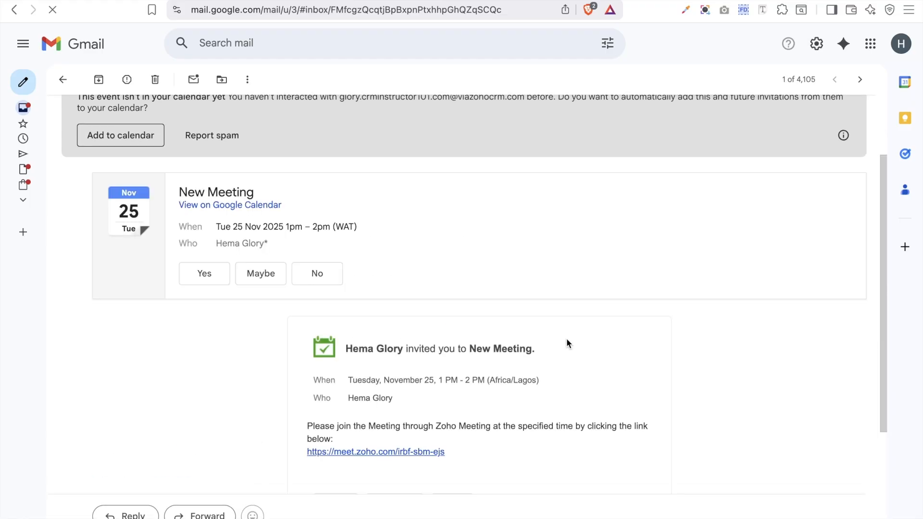
scroll(568, 331, "down", 4)
scroll(570, 331, "up", 3)
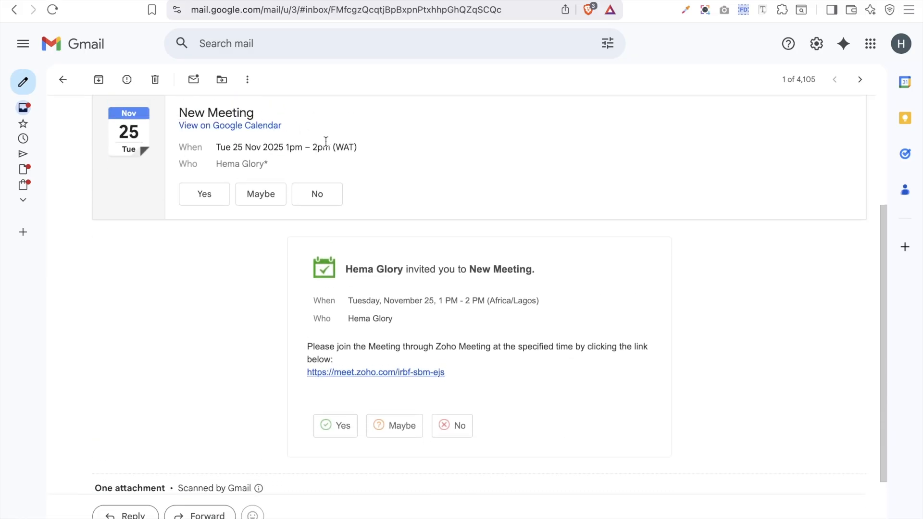
left_click(341, 426)
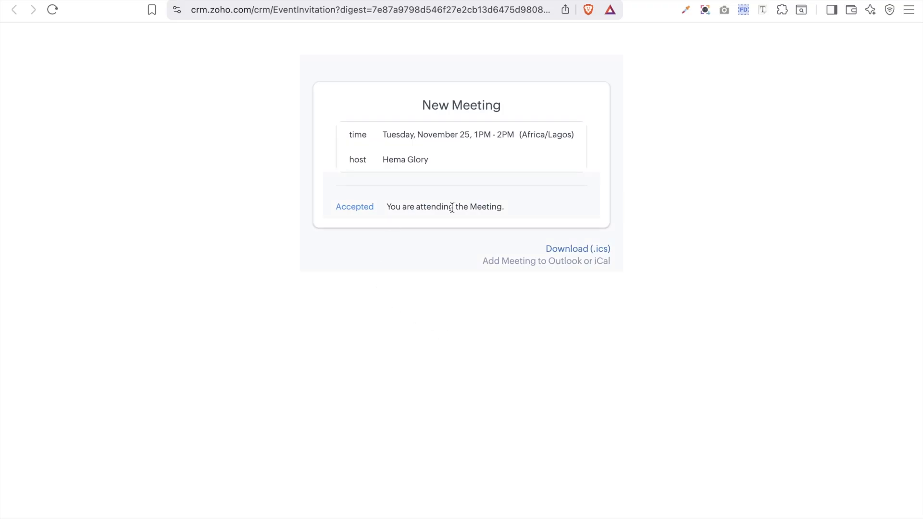
Step: Back in Zoho CRM, reload the New Meeting record, review the accepted, declined and maybe participant responses, and return to the meetings list
left_click(95, 0)
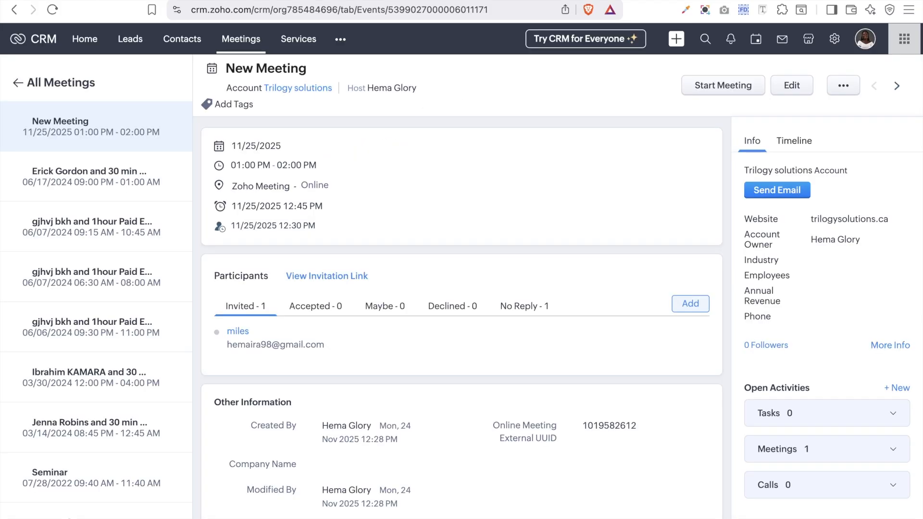
left_click(52, 9)
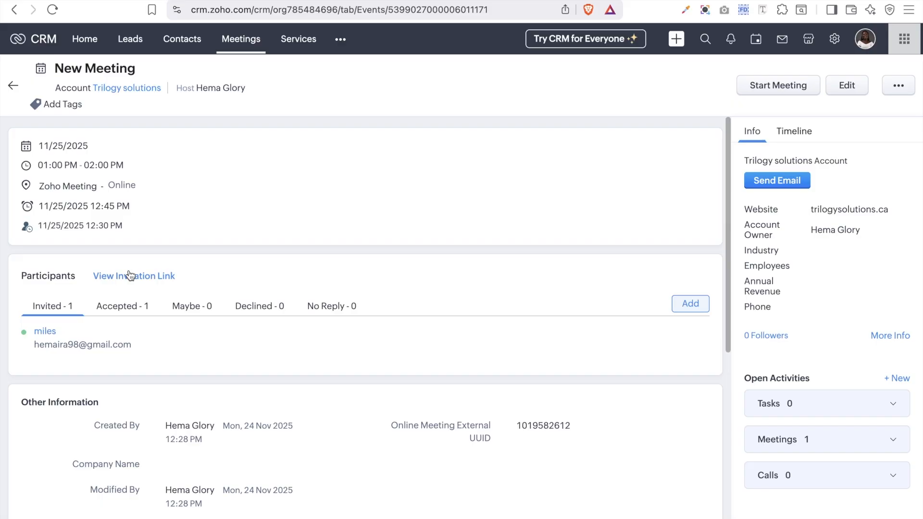
left_click(125, 311)
left_click(263, 315)
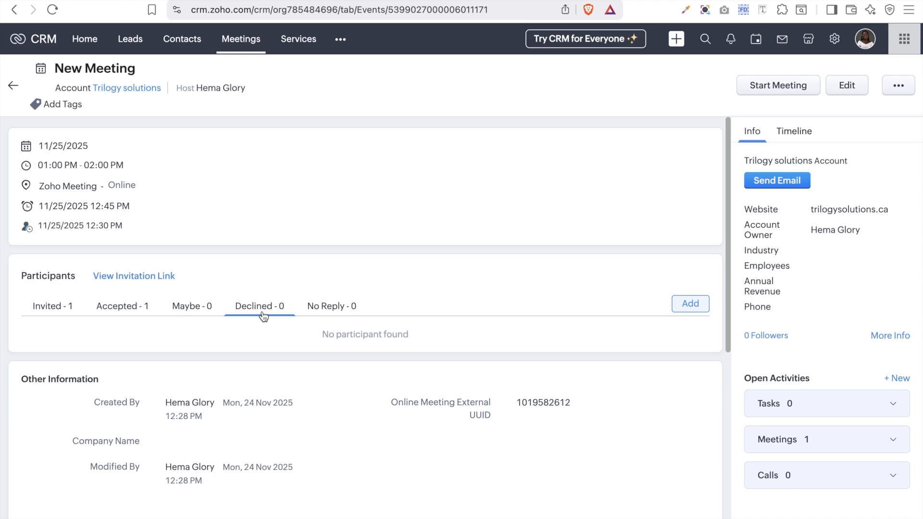
left_click(209, 307)
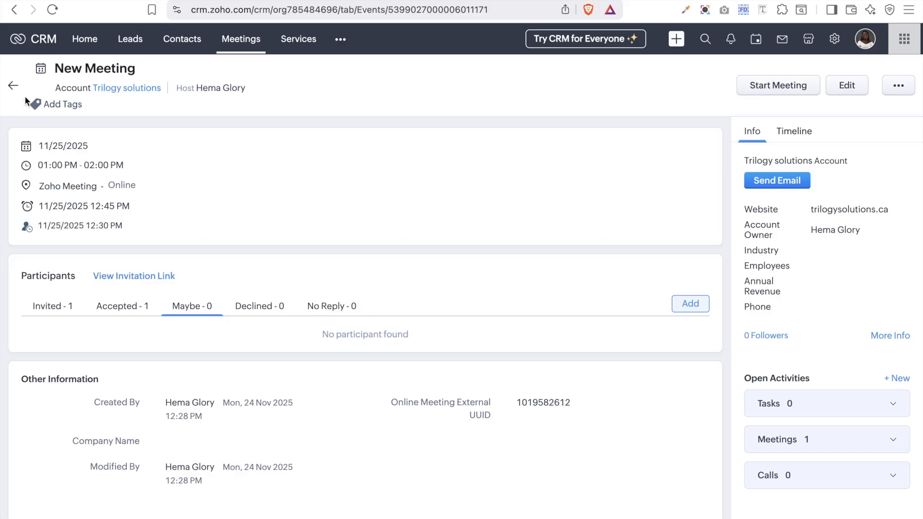
left_click(12, 85)
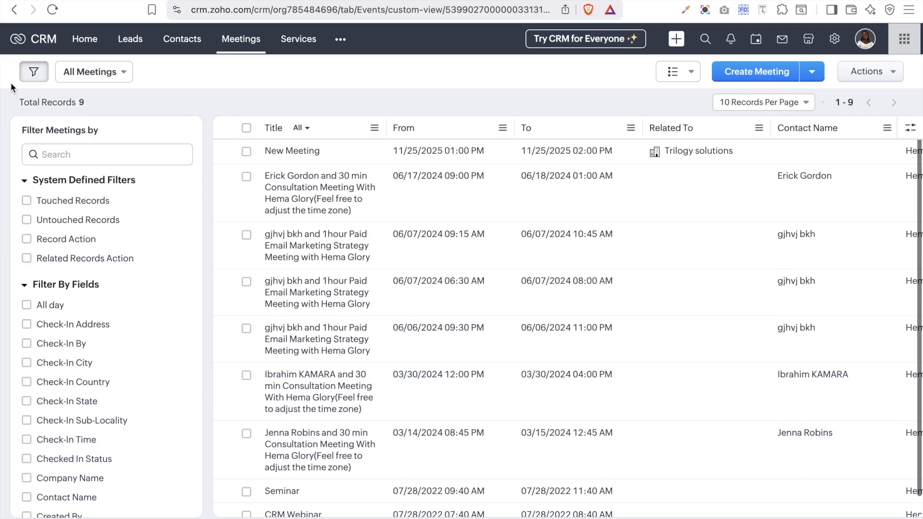